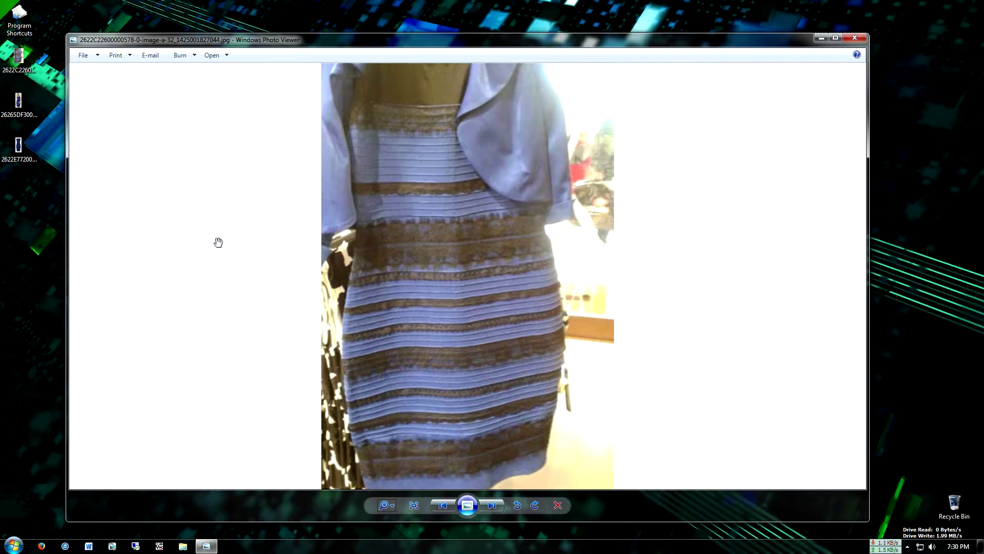
# Launch Photoshop, open the dress JPEG and view it at 100%.
pyautogui.click(13, 545)
pyautogui.click(64, 367)
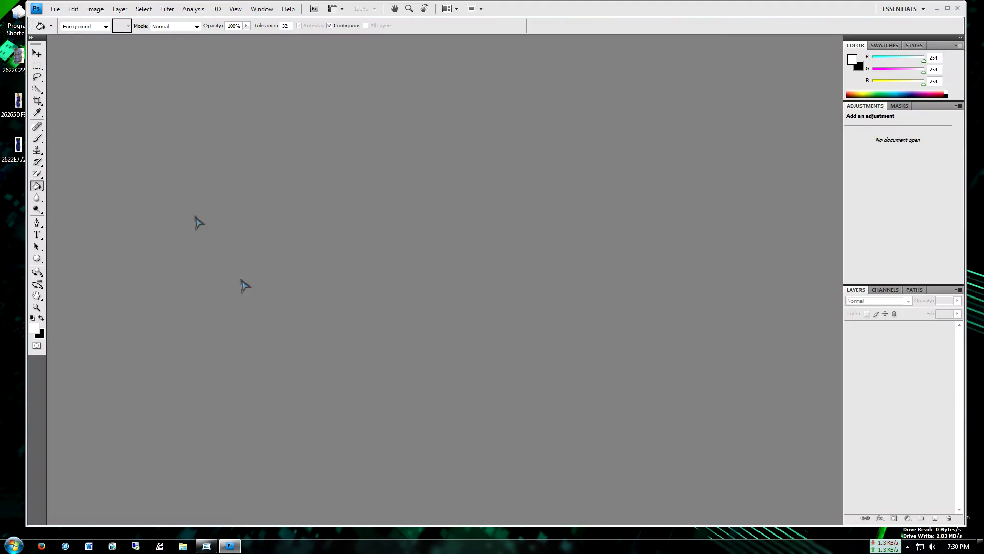
pyautogui.click(55, 9)
pyautogui.click(66, 27)
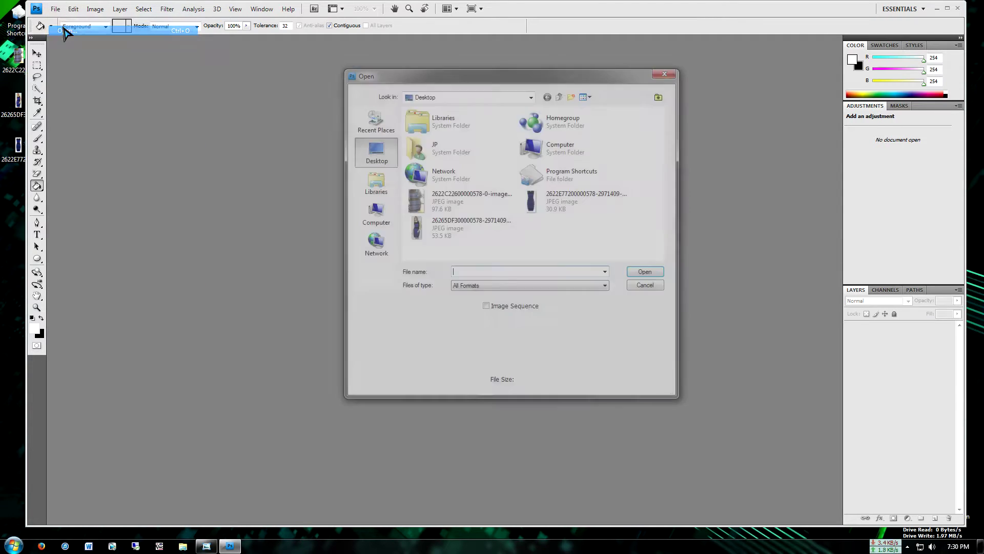
pyautogui.doubleClick(436, 198)
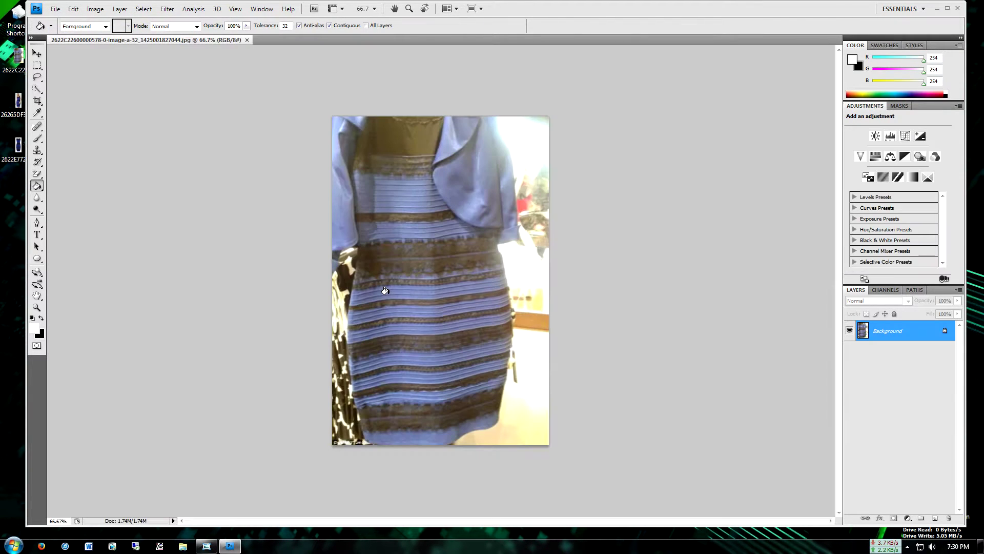
pyautogui.hotkey('ctrl', '+')
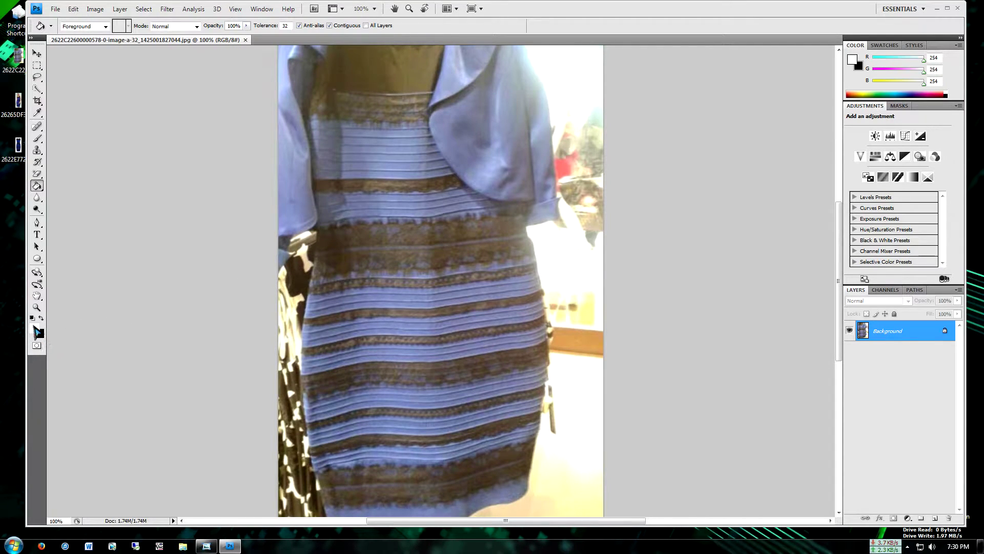
# Make the dress stripe's light blue (R132 G151 B193) the foreground colour.
pyautogui.click(36, 331)
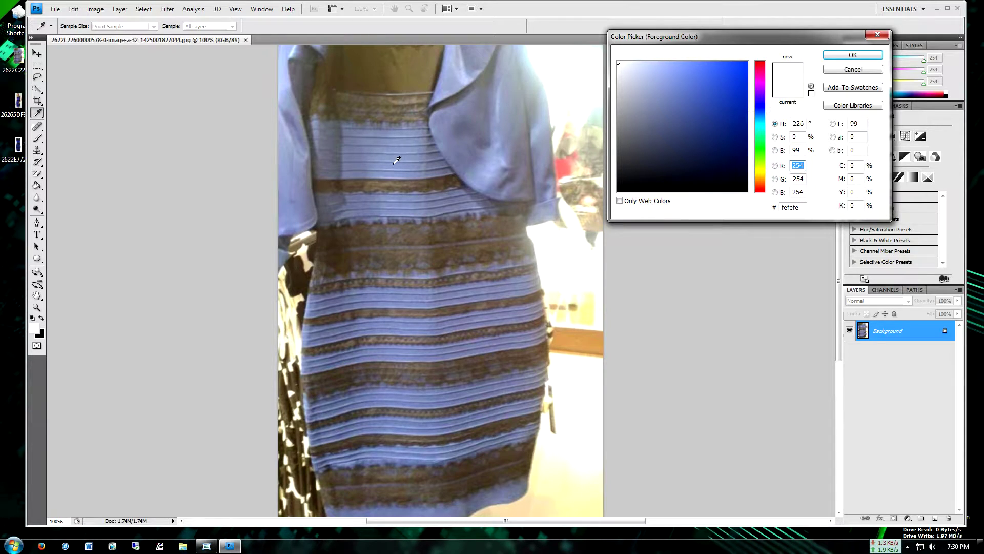
pyautogui.click(398, 169)
pyautogui.click(871, 56)
pyautogui.press('g')
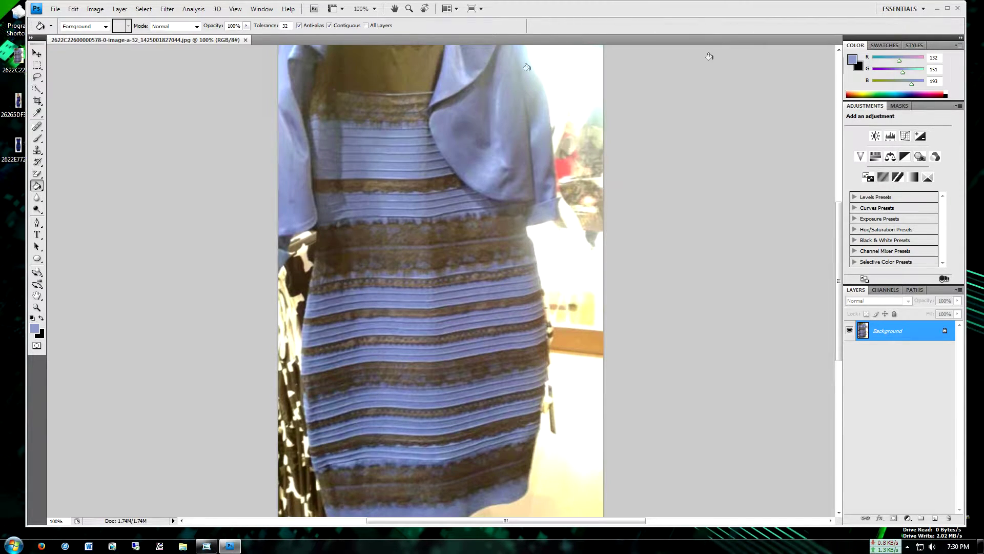
pyautogui.hotkey('ctrl', 'n')
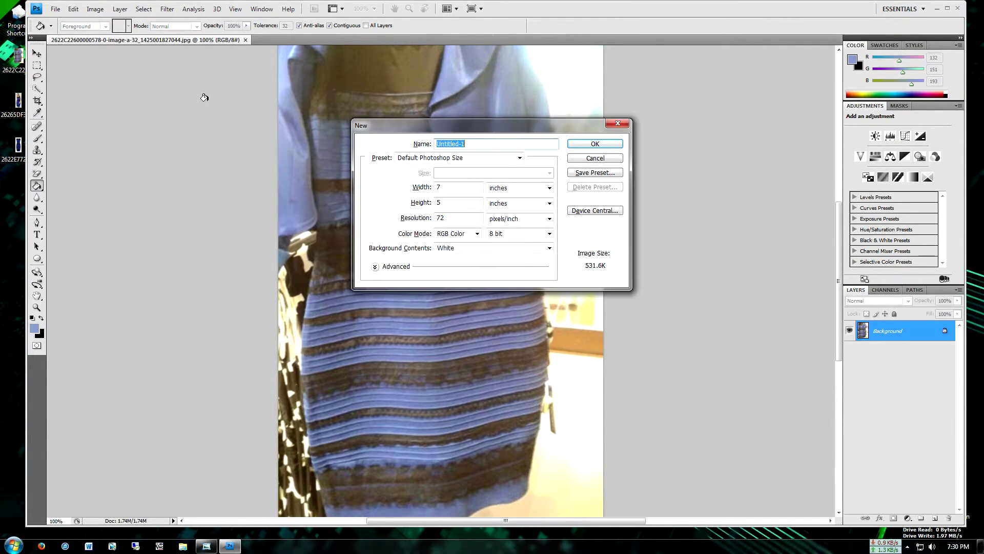
# Create a default-size new document and fill it with the sampled blue.
pyautogui.click(594, 144)
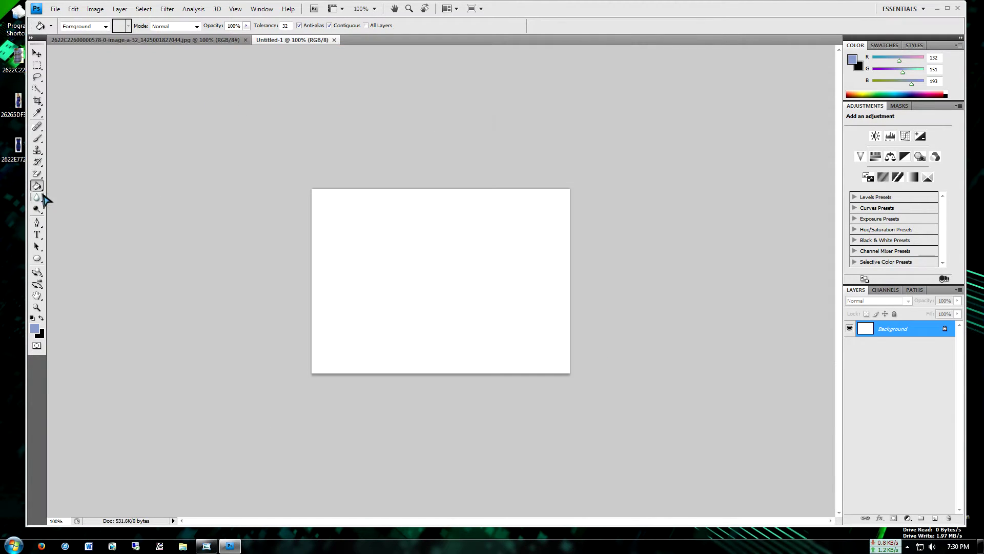
pyautogui.click(417, 280)
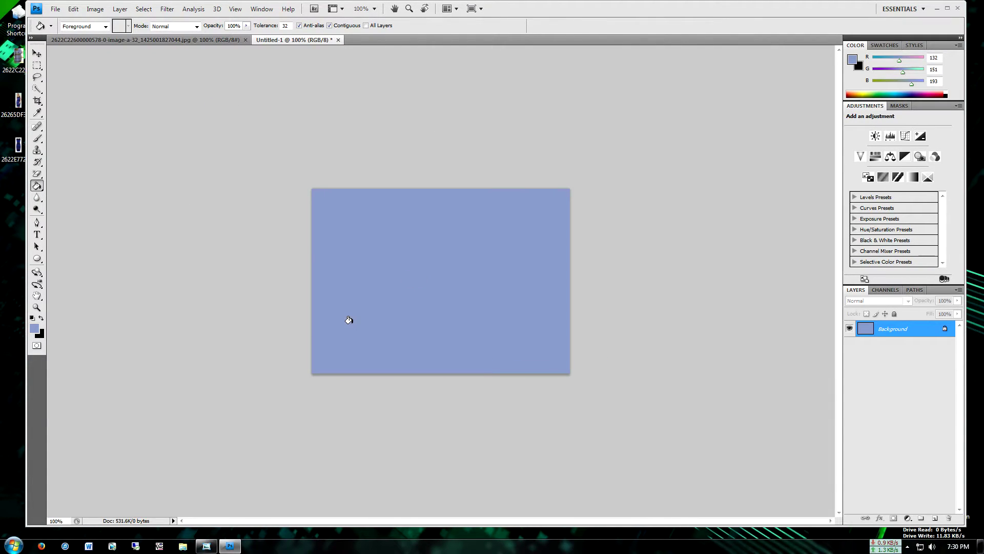
pyautogui.click(144, 41)
# Sample the dress's brown lace (109/95/84) and fill a second new document with it.
pyautogui.click(34, 328)
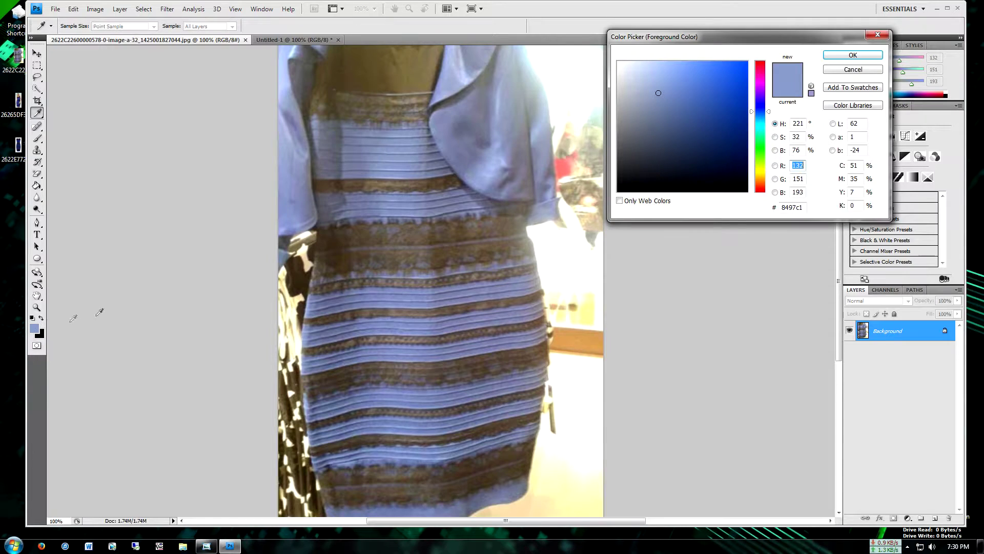
pyautogui.click(416, 230)
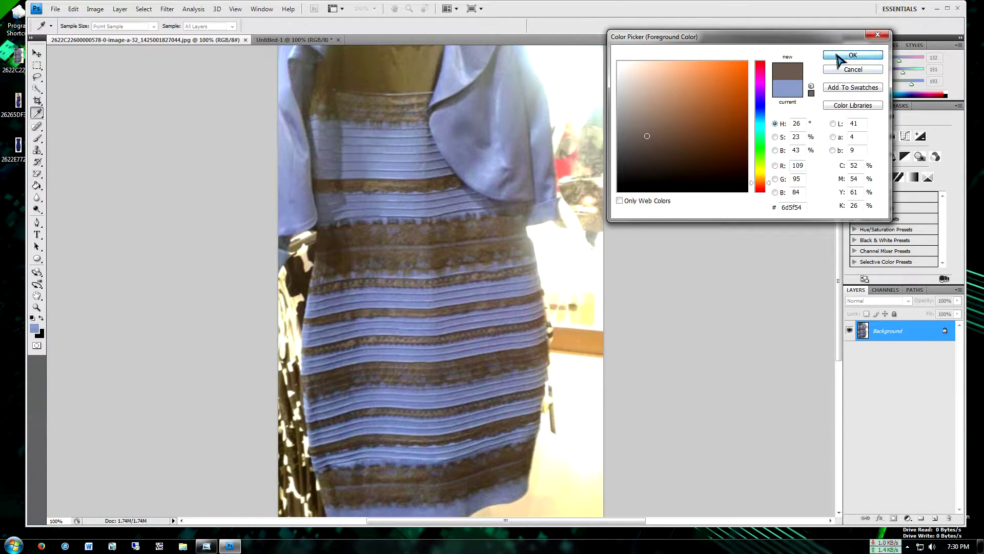
pyautogui.click(853, 55)
pyautogui.press('g')
pyautogui.hotkey('ctrl', 'n')
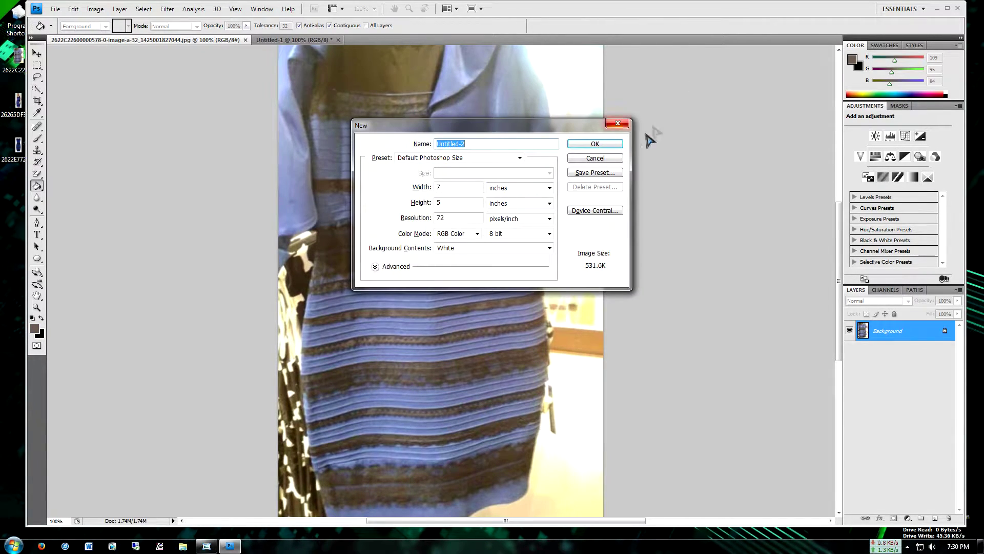
pyautogui.click(590, 146)
pyautogui.click(408, 249)
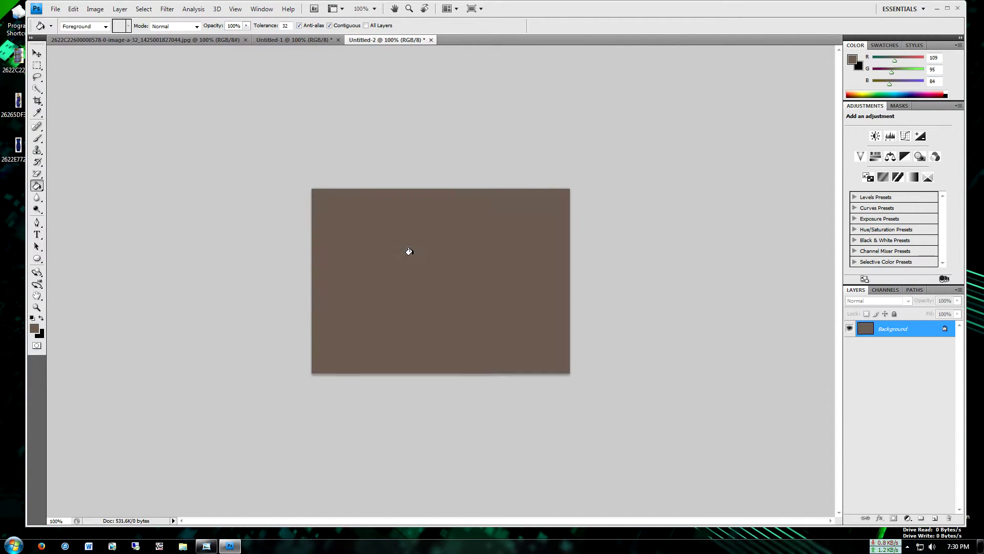
# Float the blue and brown swatch documents in windows on either side of the photo.
pyautogui.moveTo(401, 46); pyautogui.dragTo(566, 156)
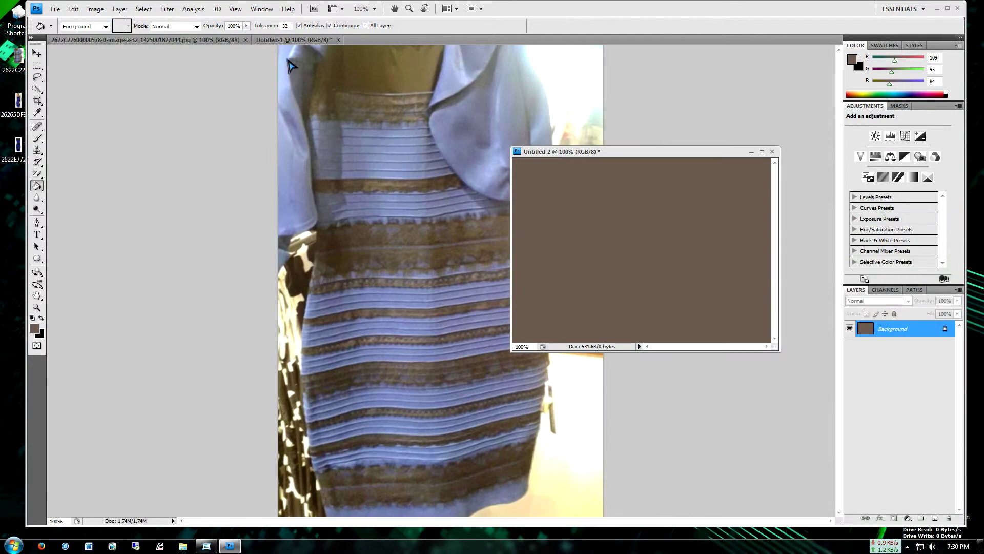
pyautogui.moveTo(281, 44); pyautogui.dragTo(134, 154)
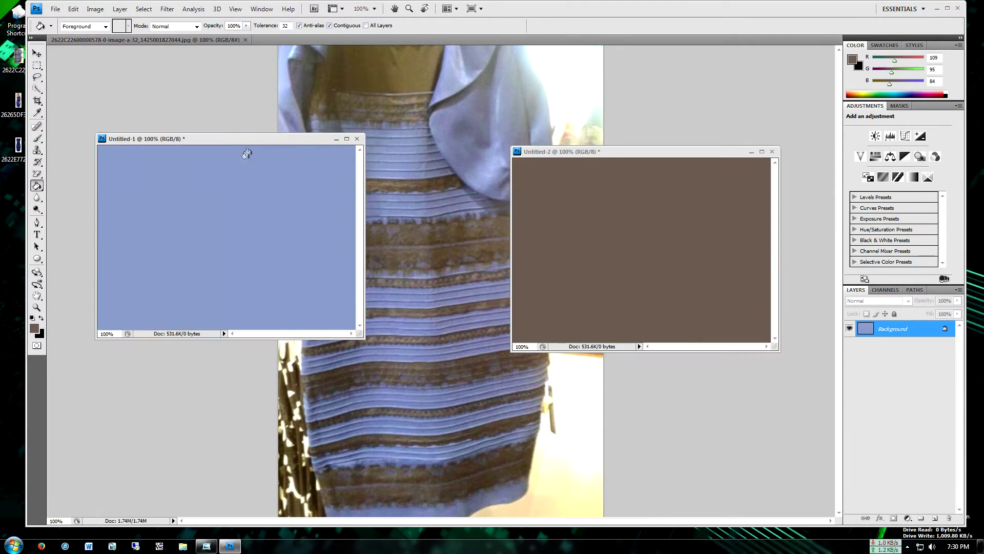
pyautogui.moveTo(231, 143); pyautogui.dragTo(206, 153)
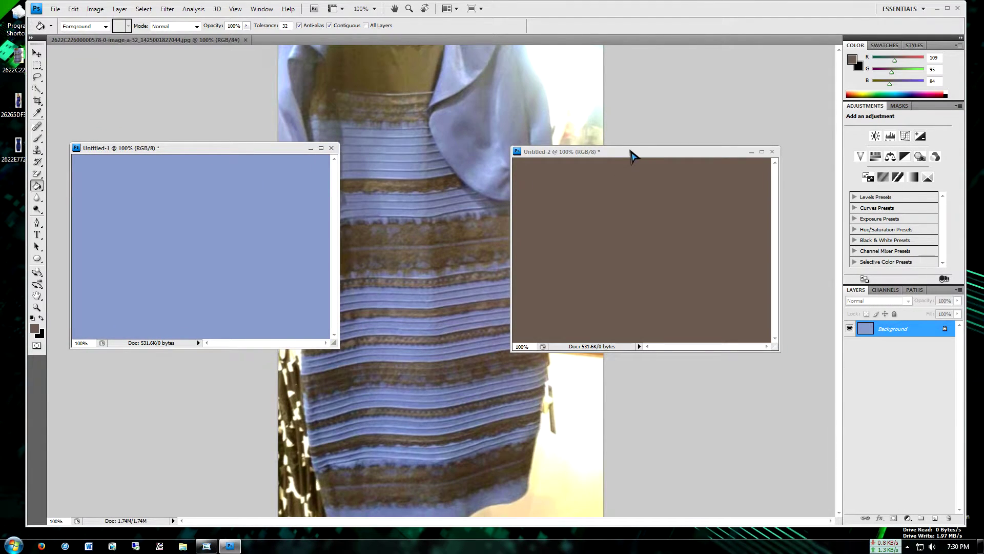
pyautogui.moveTo(631, 155); pyautogui.dragTo(648, 176)
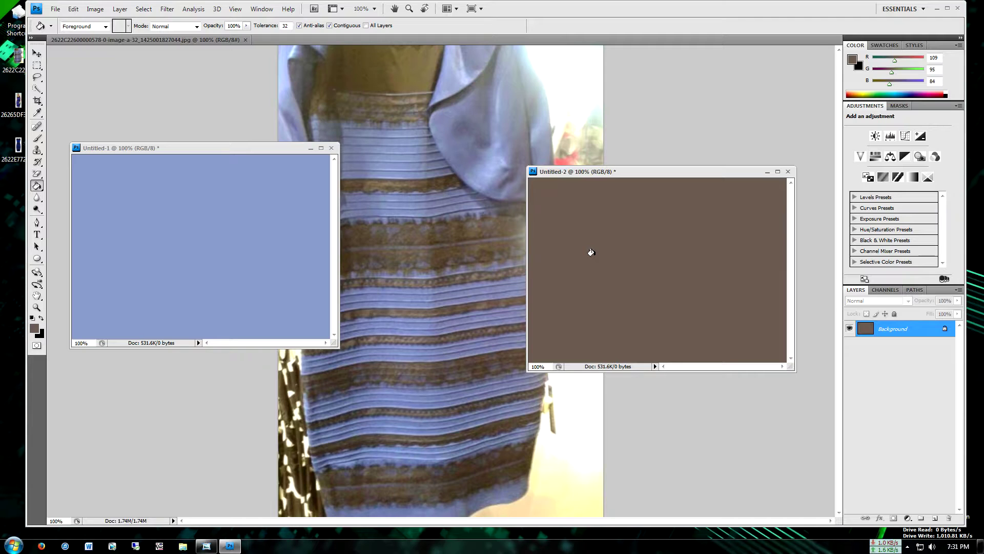
# In the foreground Color Picker, sample the blue swatch, the brown swatch, then the gold lace (125/111/72).
pyautogui.click(36, 330)
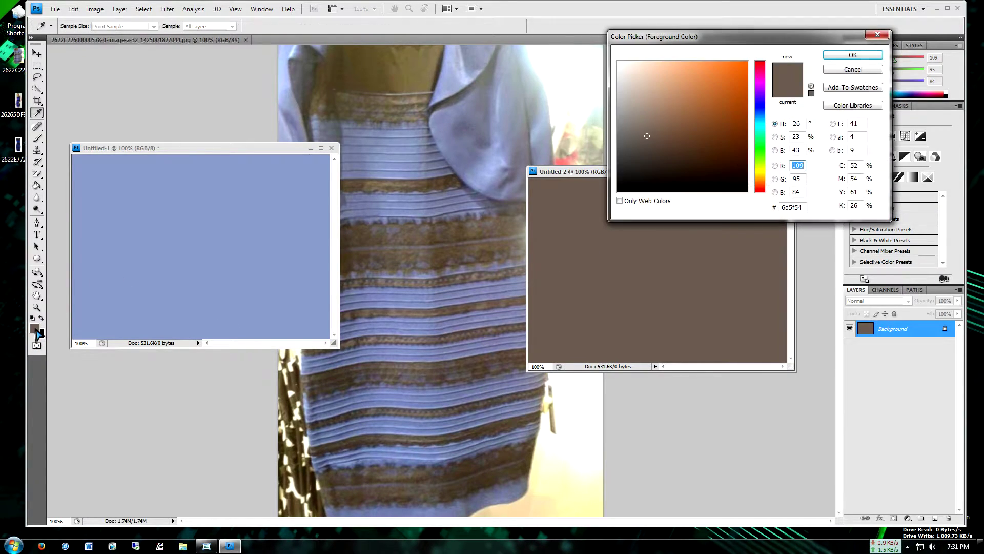
pyautogui.click(232, 258)
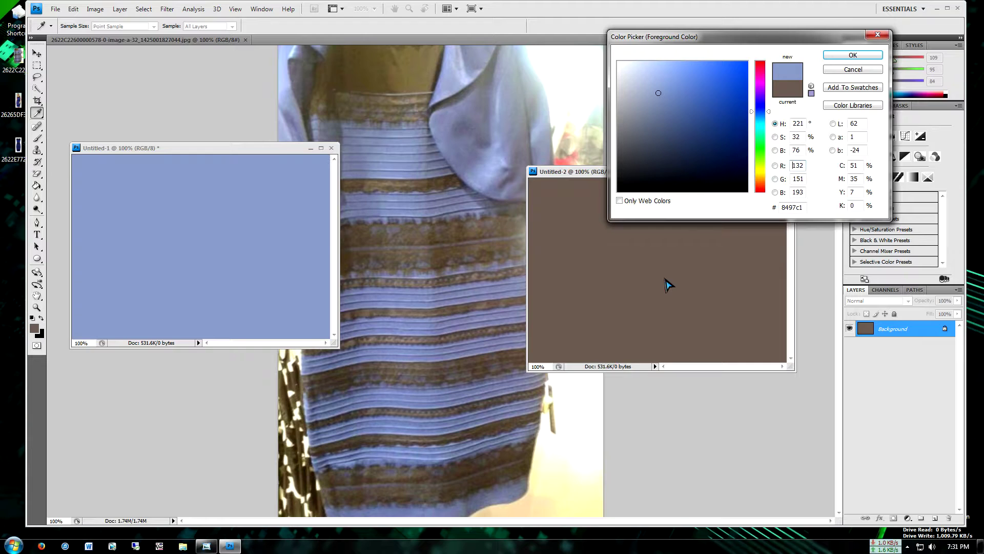
pyautogui.click(667, 285)
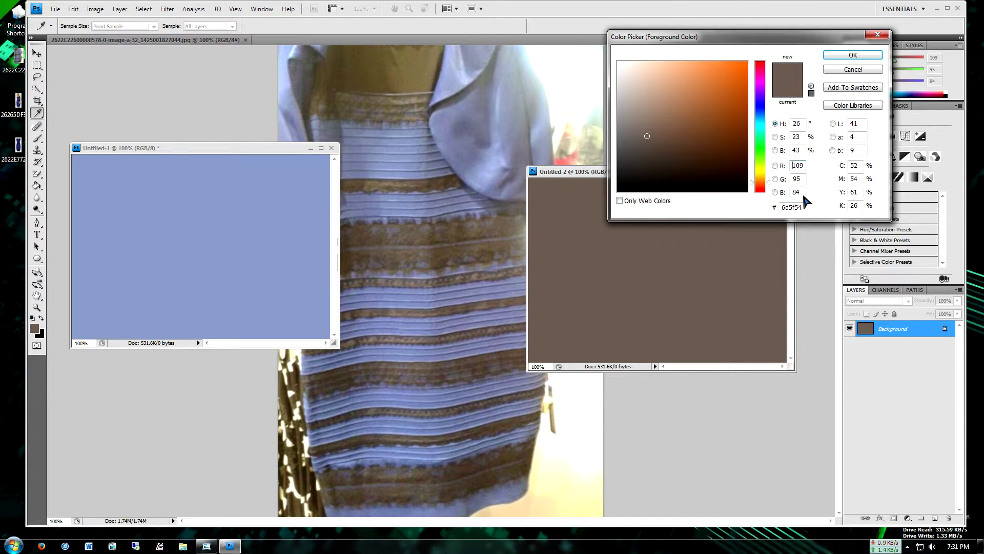
pyautogui.click(419, 76)
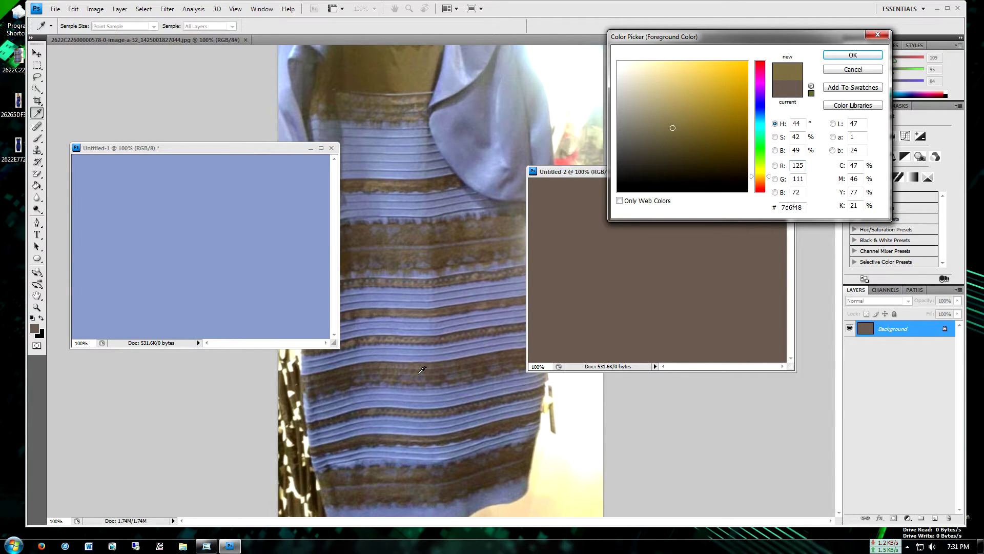
# Open the manufacturer's dress photo and the model photo side by side in Photo Viewer.
pyautogui.doubleClick(18, 146)
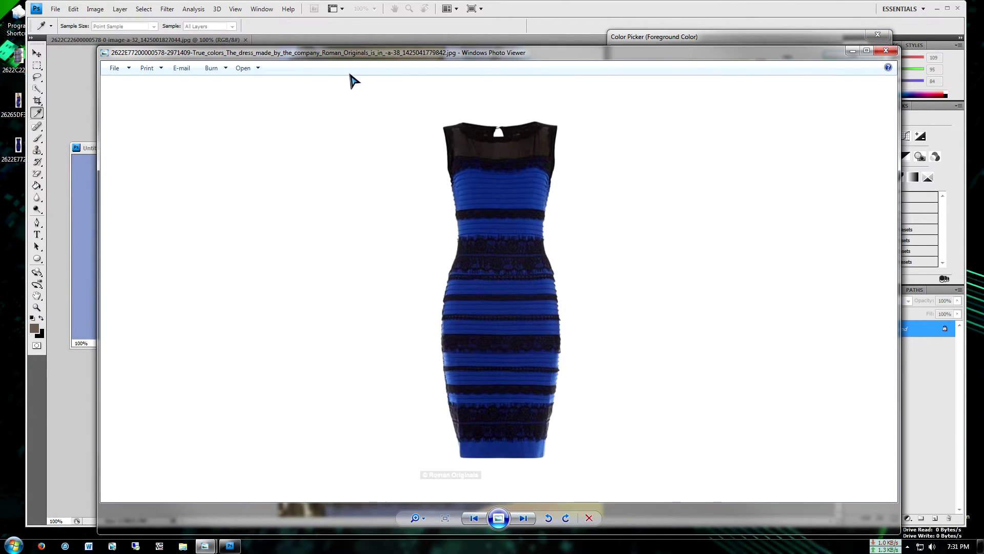
pyautogui.moveTo(324, 62); pyautogui.dragTo(567, 64)
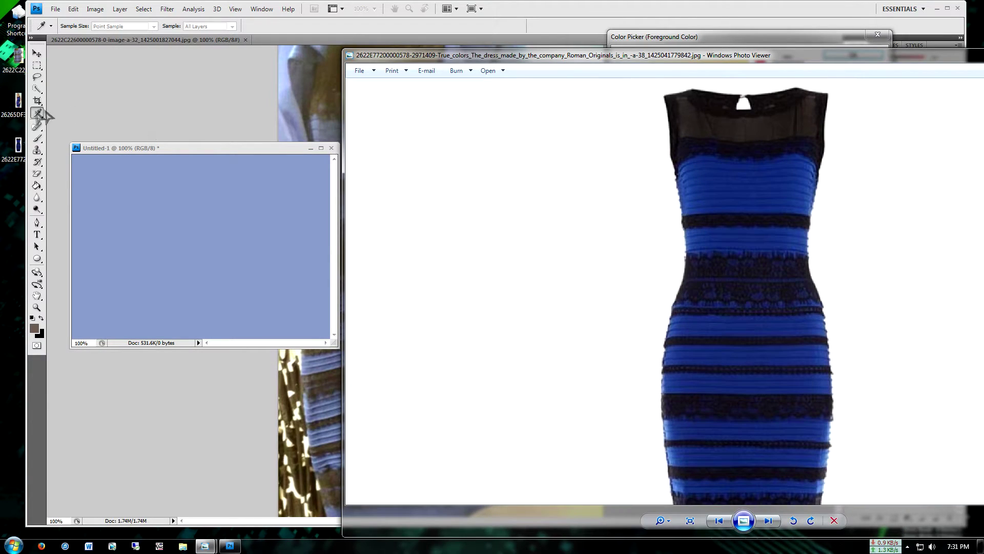
pyautogui.doubleClick(18, 118)
pyautogui.moveTo(434, 58); pyautogui.dragTo(182, 62)
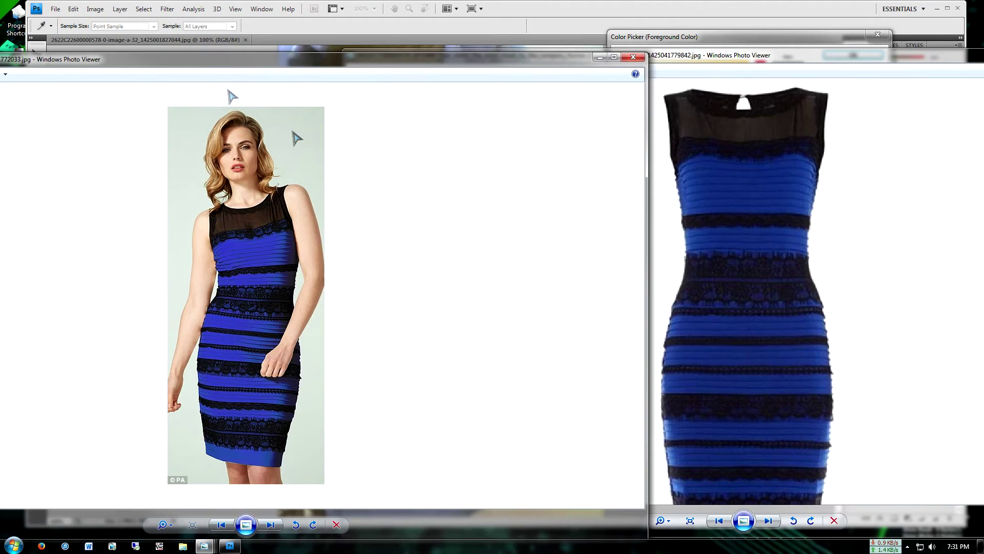
pyautogui.scroll(2, 252, 179)
pyautogui.hotkey('alt', 'Tab')
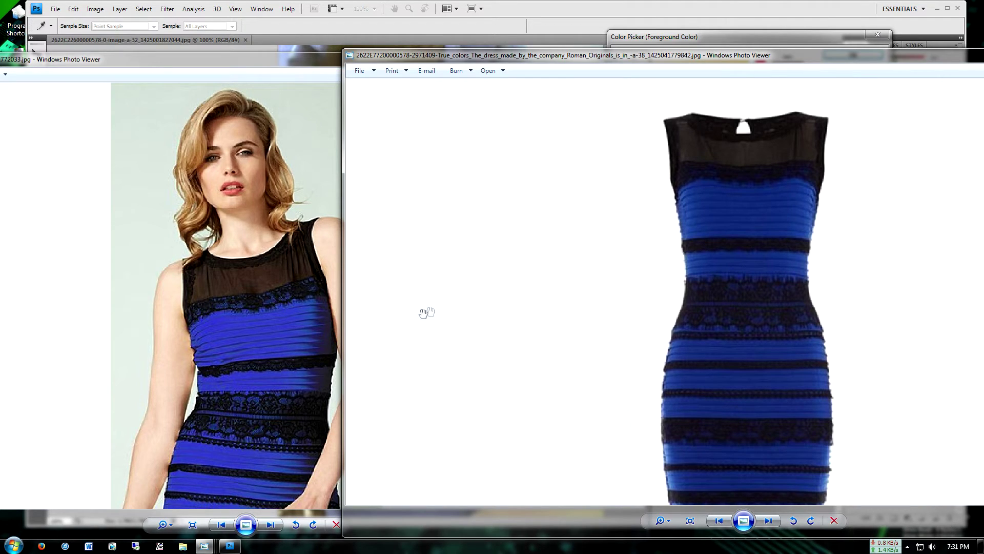
pyautogui.click(526, 19)
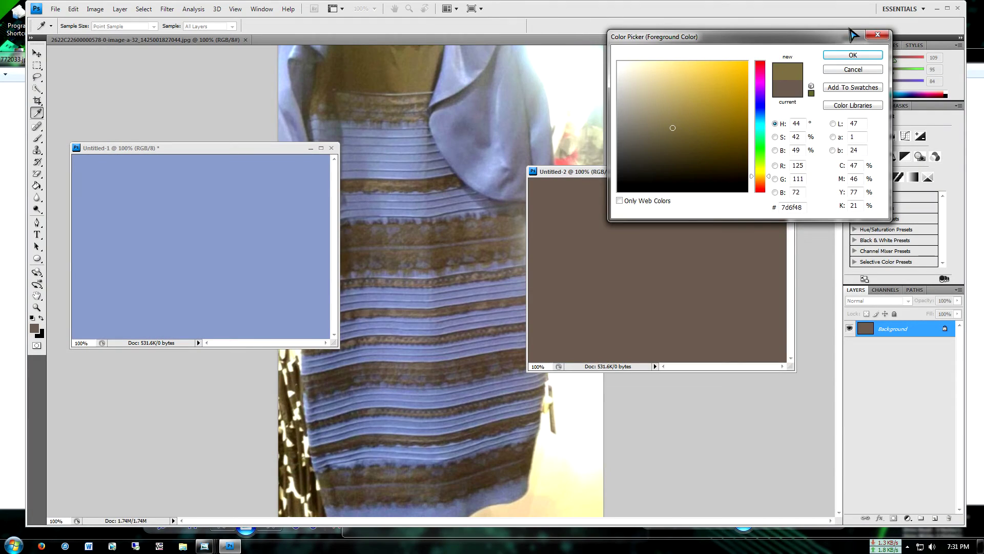
# Close the Color Picker and discard both swatch documents, Untitled-2 and Untitled-1, without saving.
pyautogui.click(878, 35)
pyautogui.press('g')
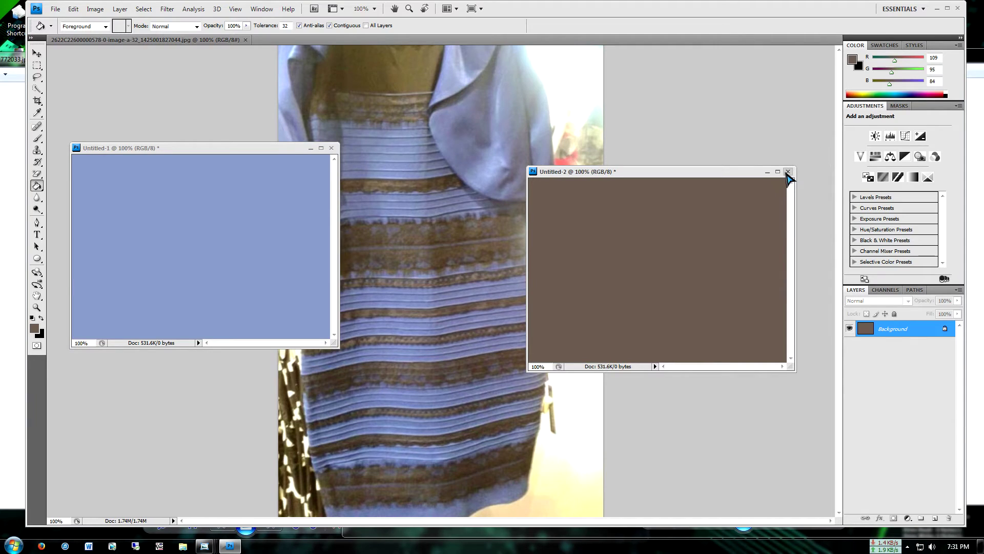
pyautogui.click(788, 171)
pyautogui.click(500, 204)
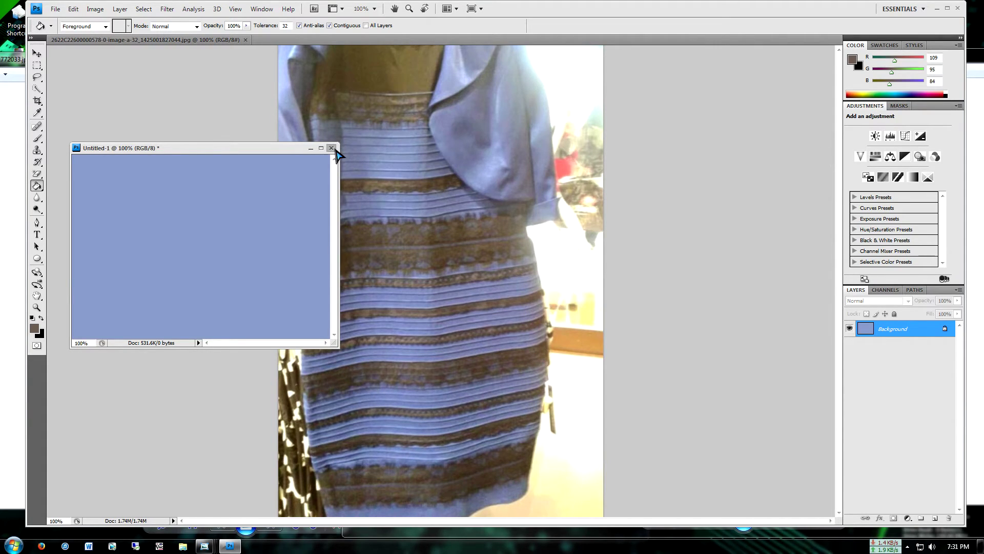
pyautogui.click(331, 147)
pyautogui.click(498, 204)
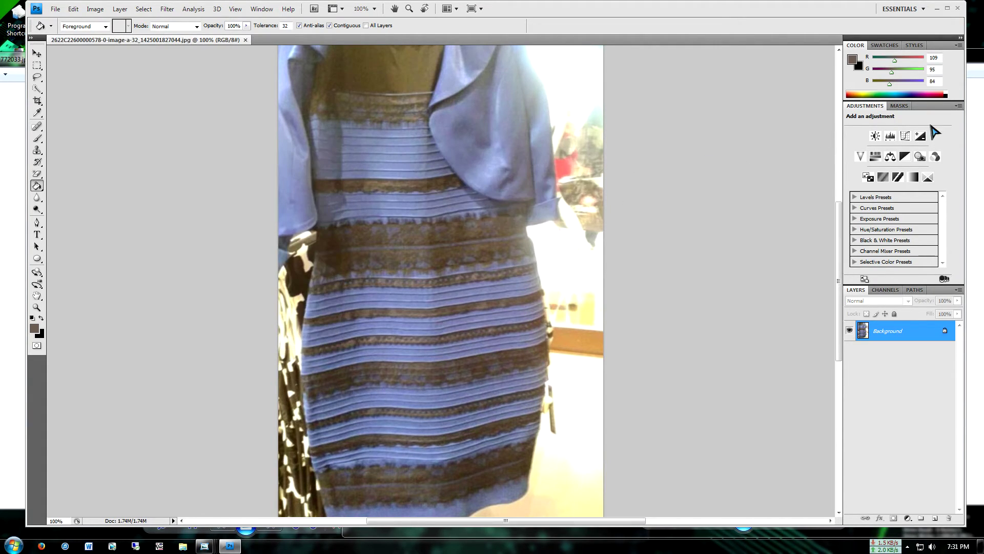
# Add a Curves layer with its black point sampled from a dark area of the photo.
pyautogui.click(905, 136)
pyautogui.click(853, 152)
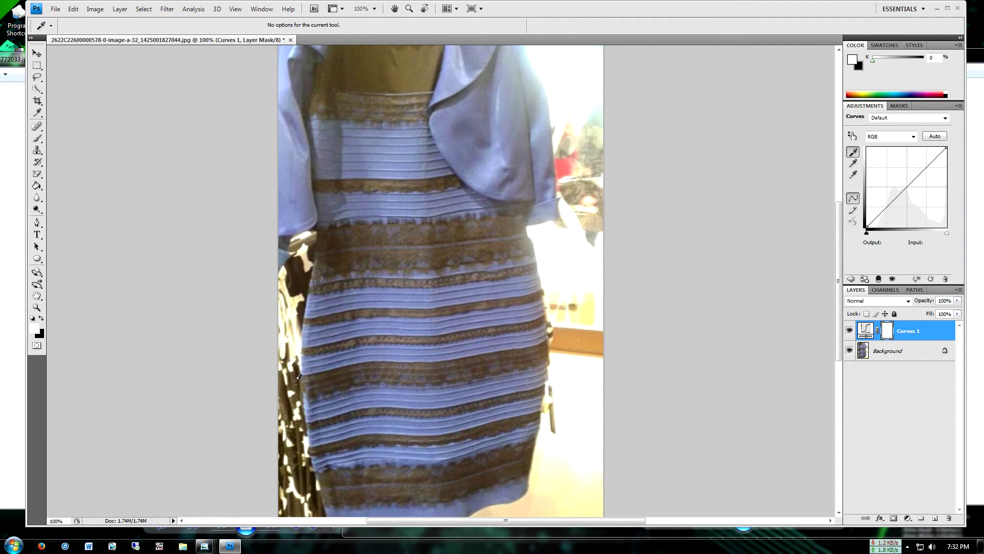
pyautogui.click(298, 389)
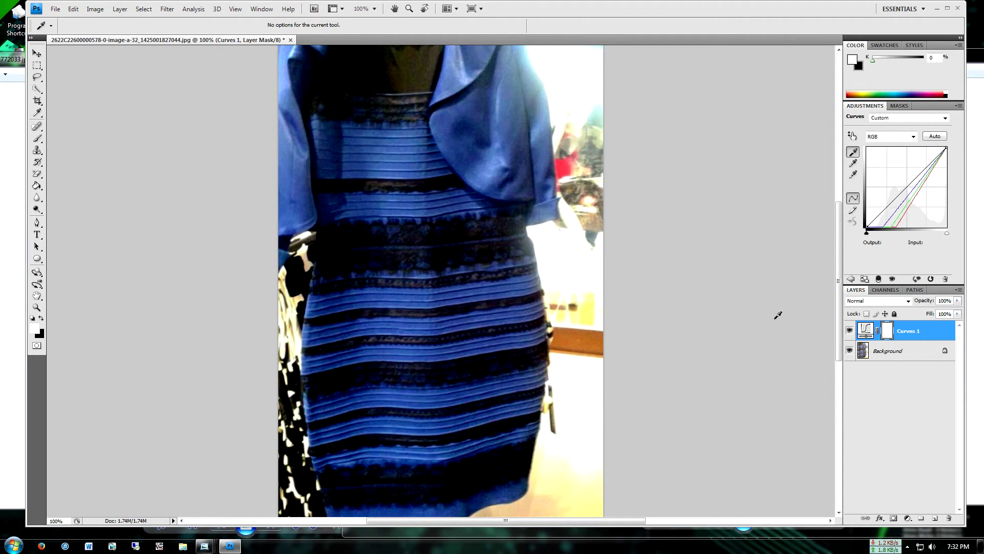
pyautogui.hotkey('alt', 'Tab')
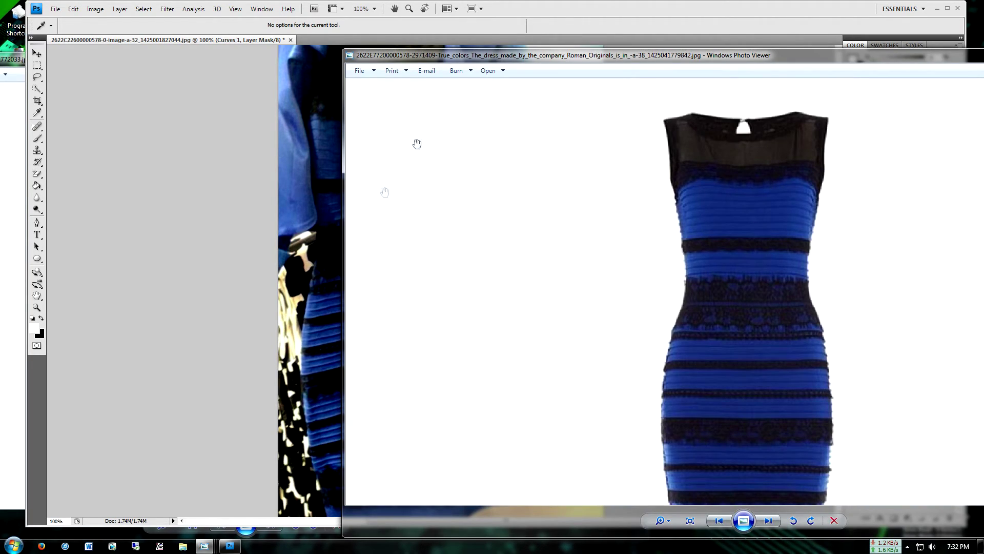
# Reposition and zoom in on the manufacturer's dress photo beside the corrected Photoshop image.
pyautogui.moveTo(419, 56); pyautogui.dragTo(512, 72)
pyautogui.scroll(2, 740, 232)
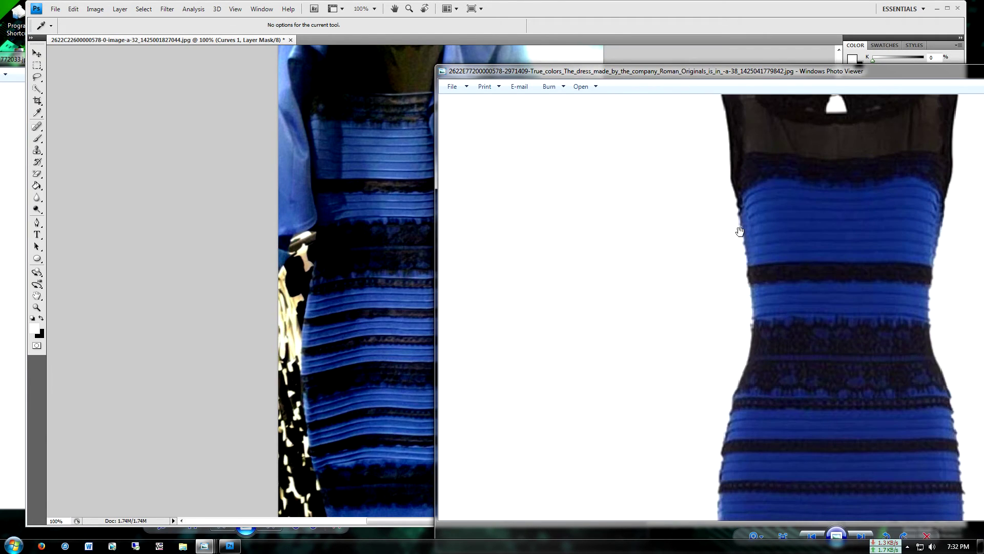
pyautogui.moveTo(624, 77); pyautogui.dragTo(596, 100)
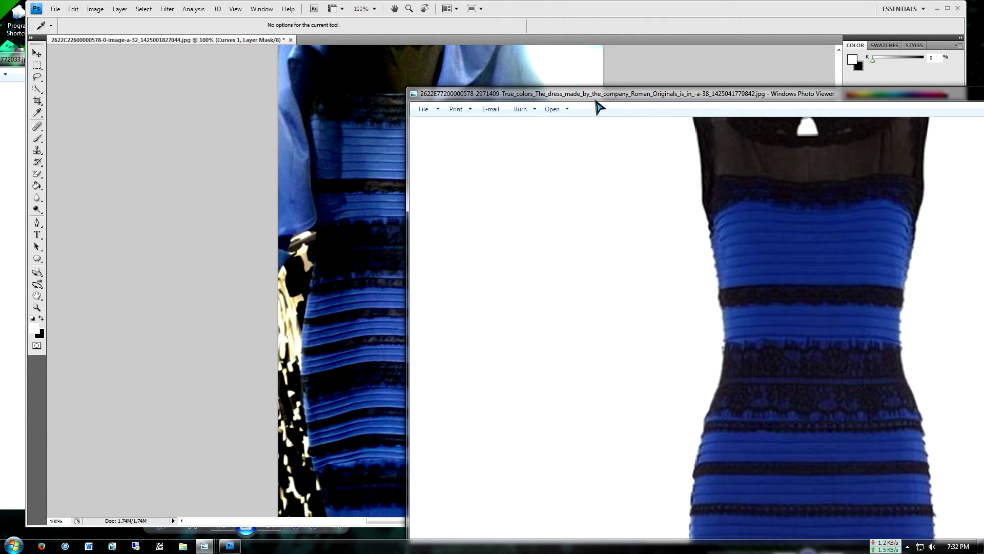